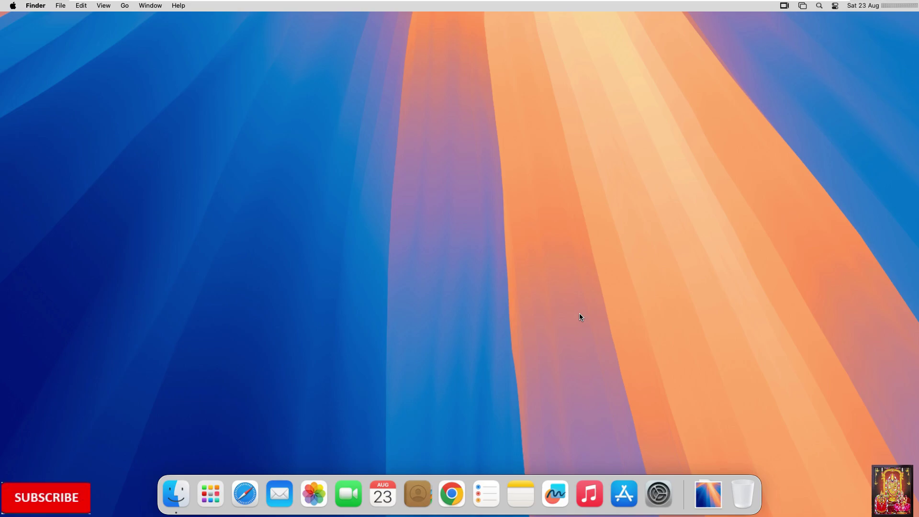
Launch Chrome full screen and enter 'download virtualbox for mac' in Google search
left_click(459, 484)
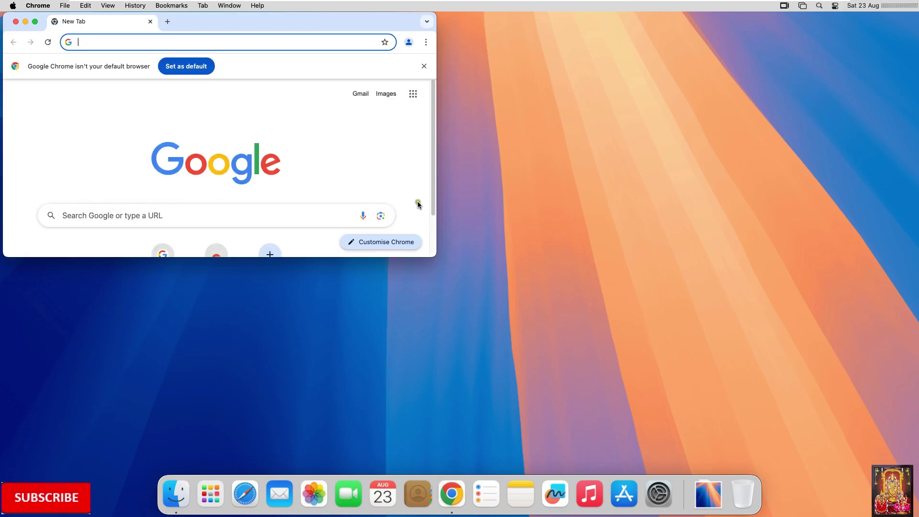
left_click(37, 22)
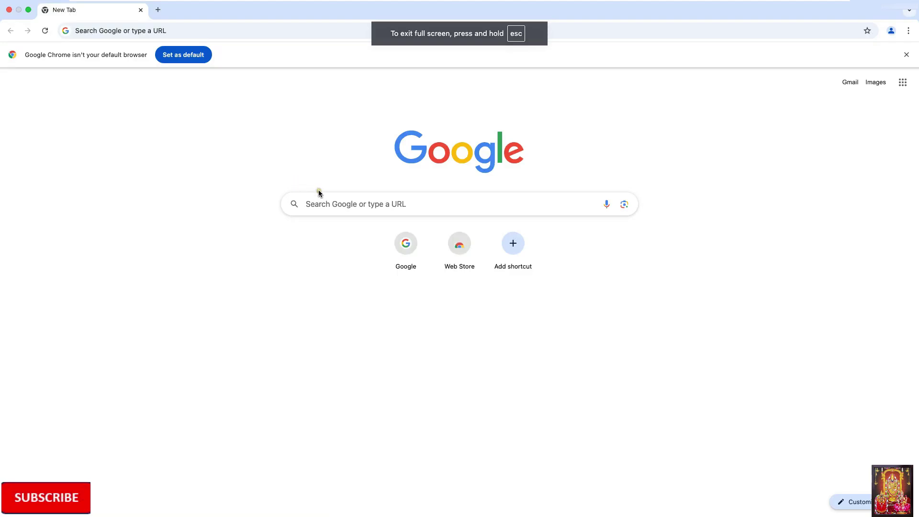
left_click(333, 204)
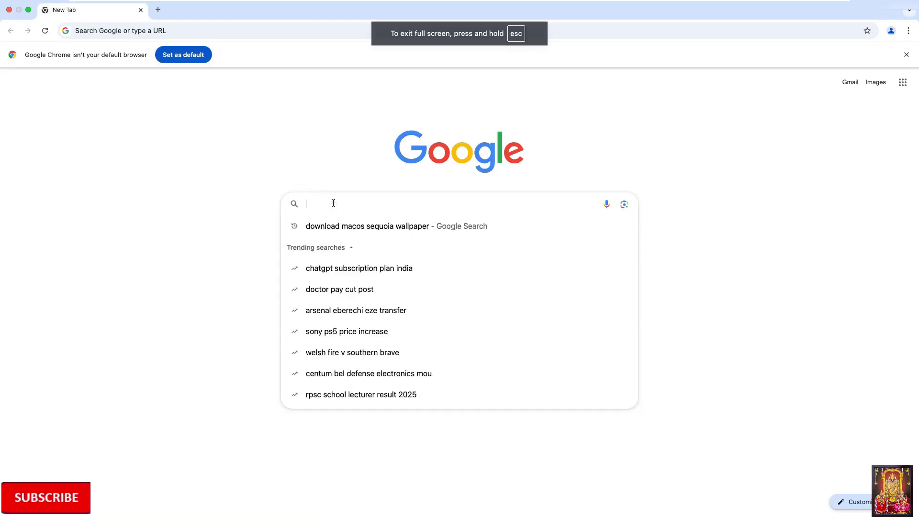
type("download ")
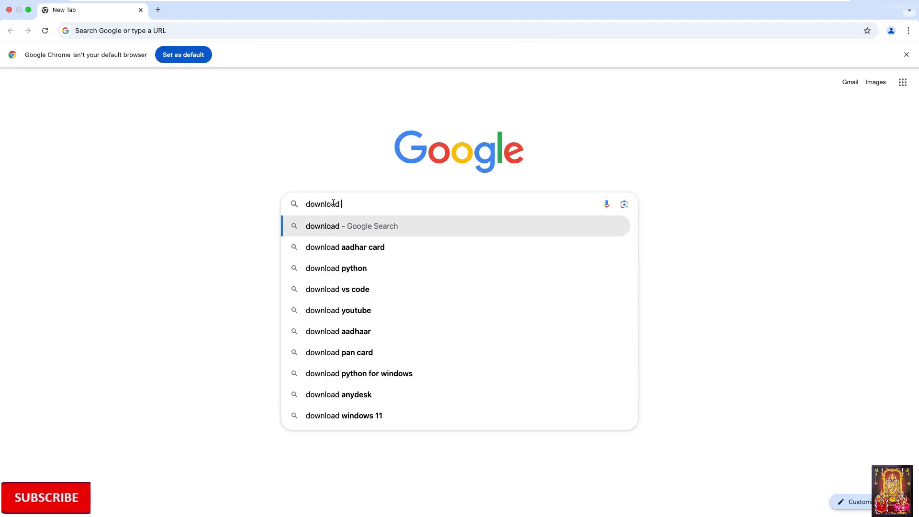
type("virtual")
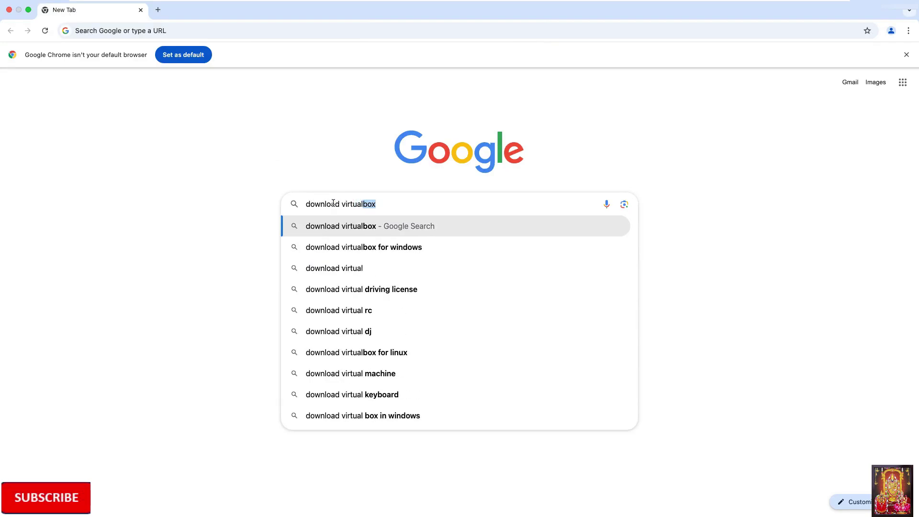
type("box for mac")
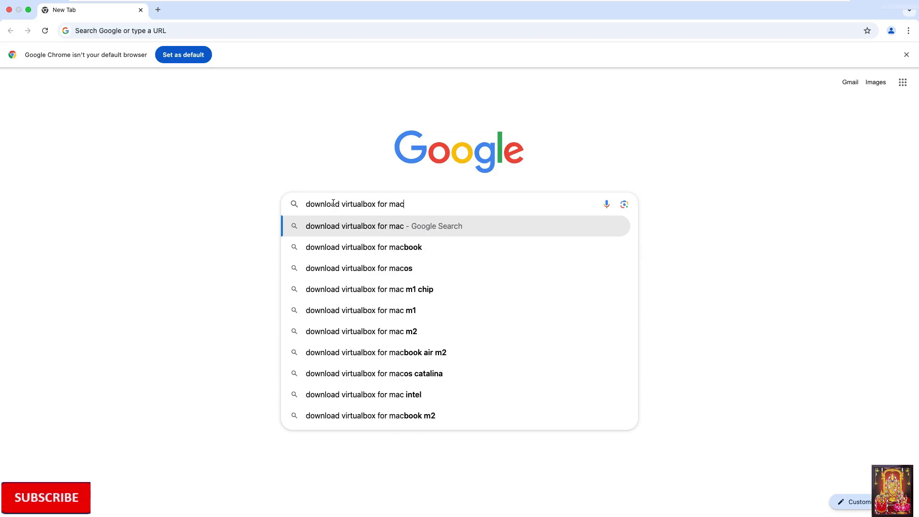
Search for 'download virtualbox for mac' and open the virtualbox.org Downloads result
key("Return")
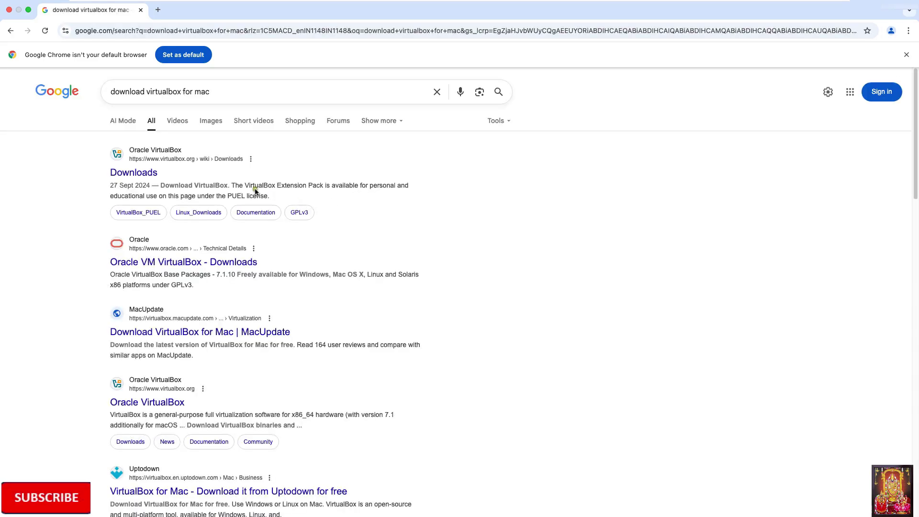
left_click(191, 163)
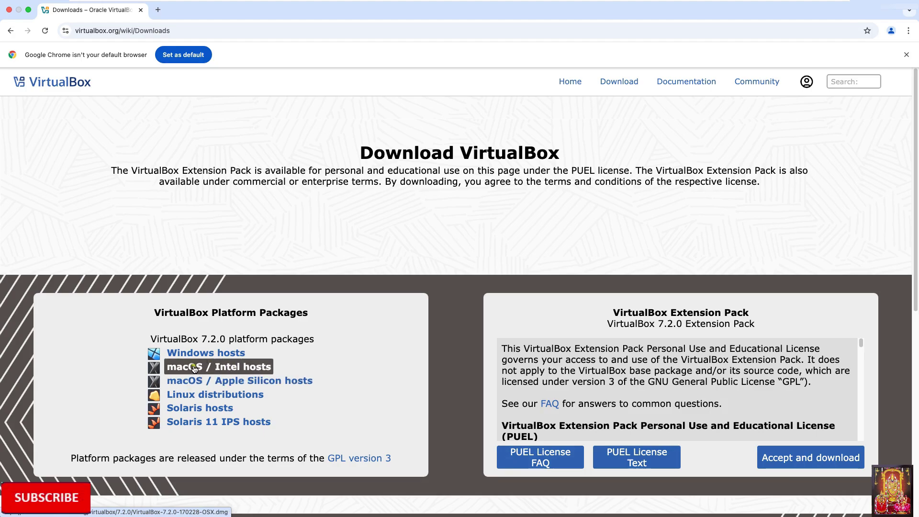
Download the macOS / Intel hosts package, confirm the 143 MB .dmg finished, and close Chrome
left_click(230, 370)
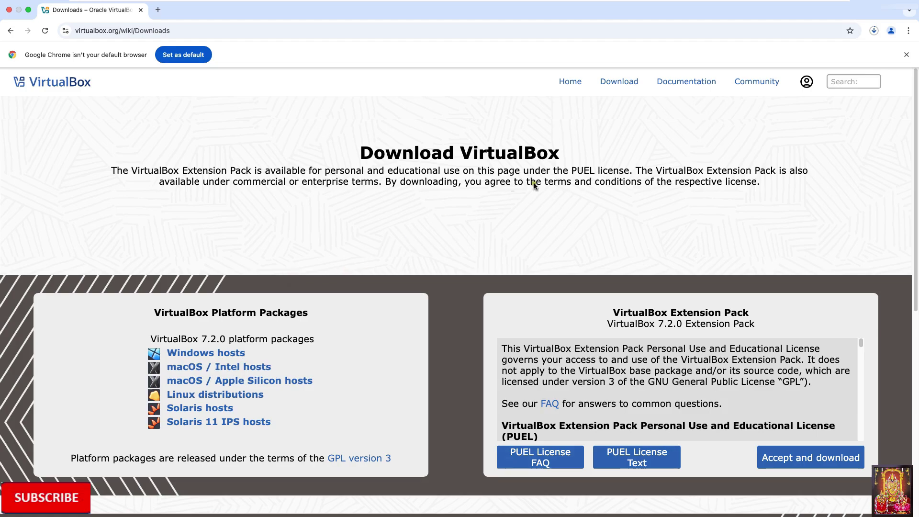
left_click(873, 32)
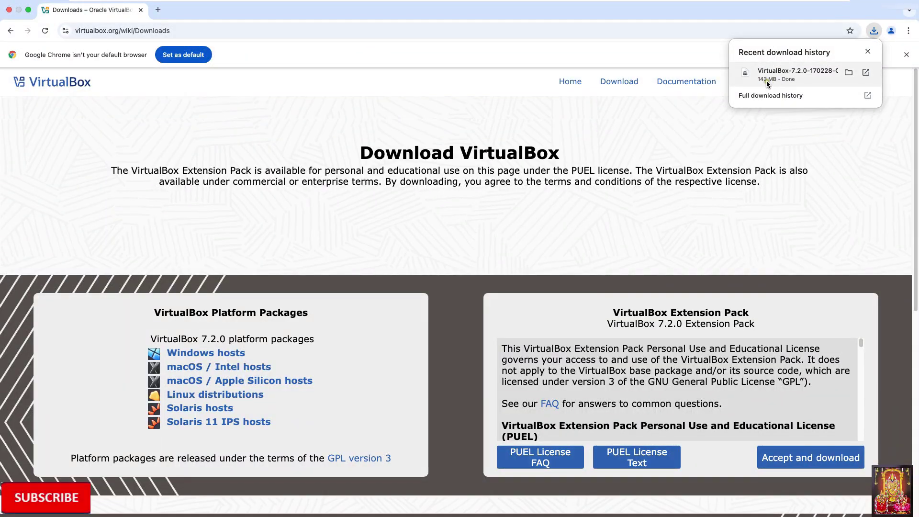
left_click(8, 10)
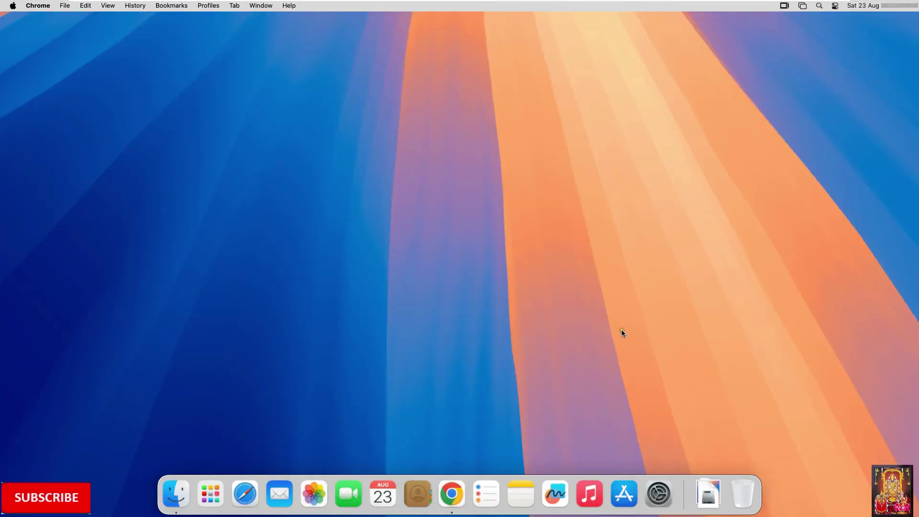
Mount VirtualBox-7.2.0-170228-OSX.dmg from the Downloads folder with DiskImageMounter
left_click(177, 501)
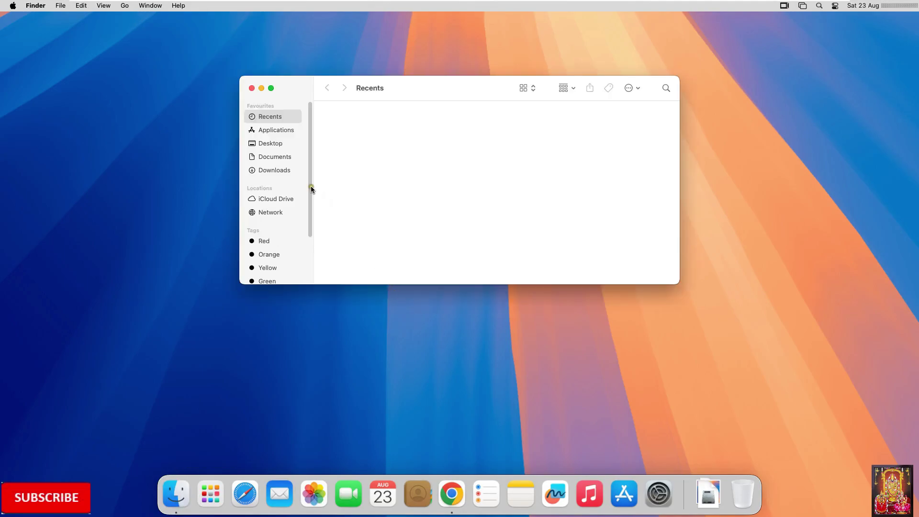
left_click(280, 170)
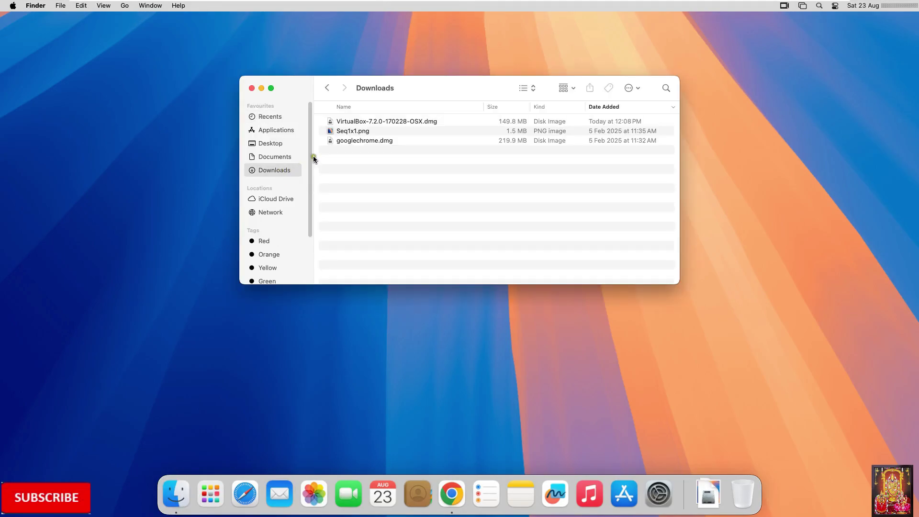
left_click(354, 123)
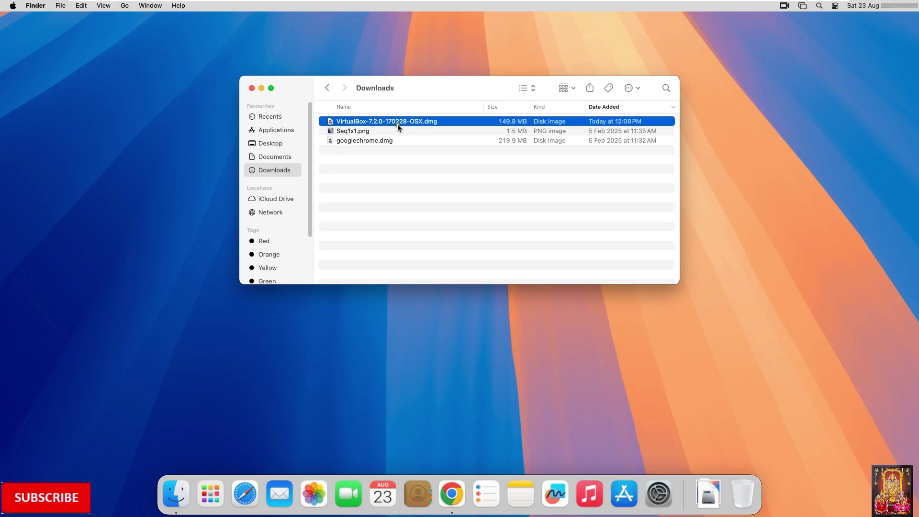
right_click(410, 123)
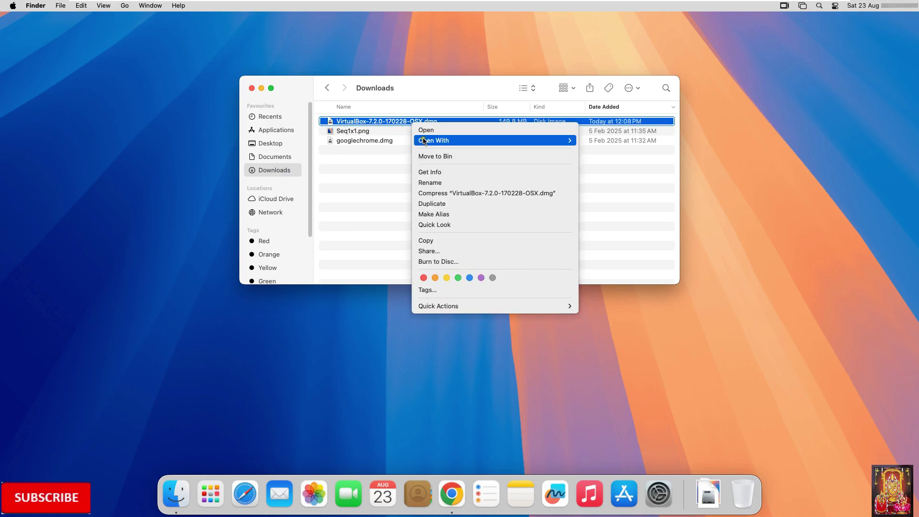
mouse_move(426, 144)
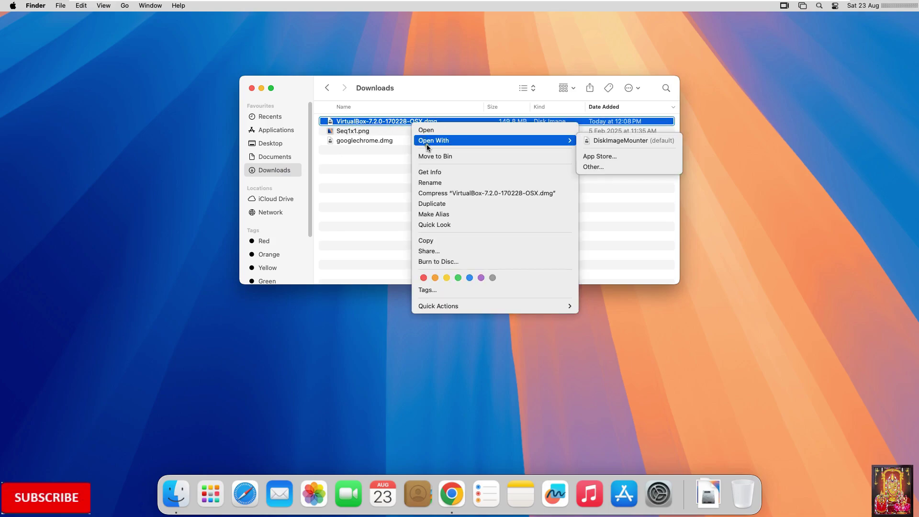
left_click(611, 140)
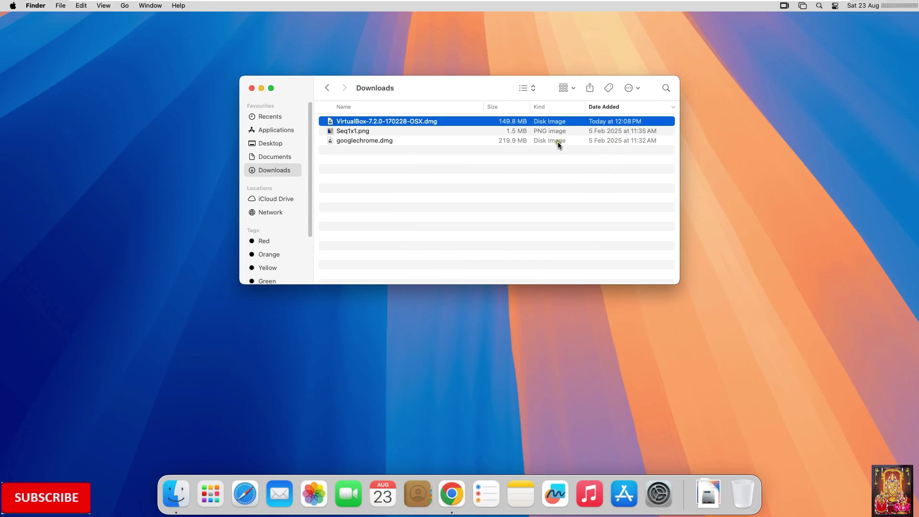
Run VirtualBox.pkg and continue through to the Standard Install on macHD step
left_click(252, 89)
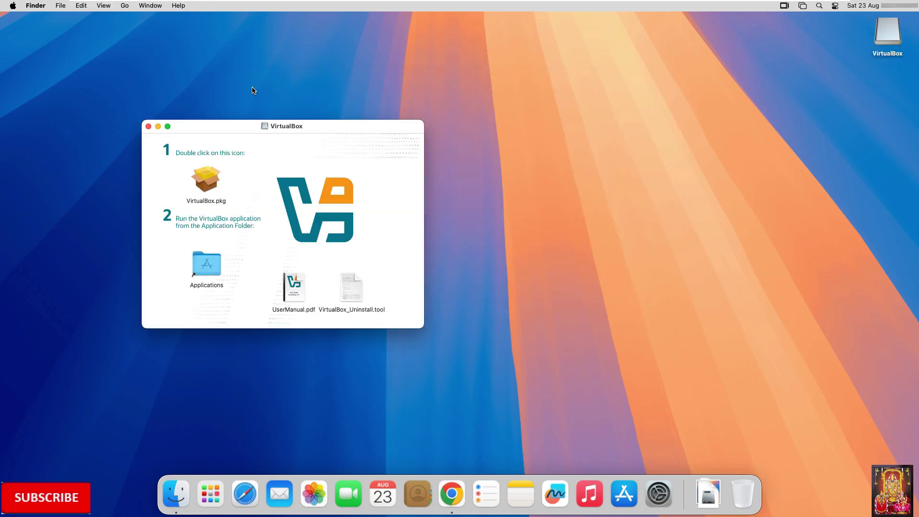
left_click(208, 185)
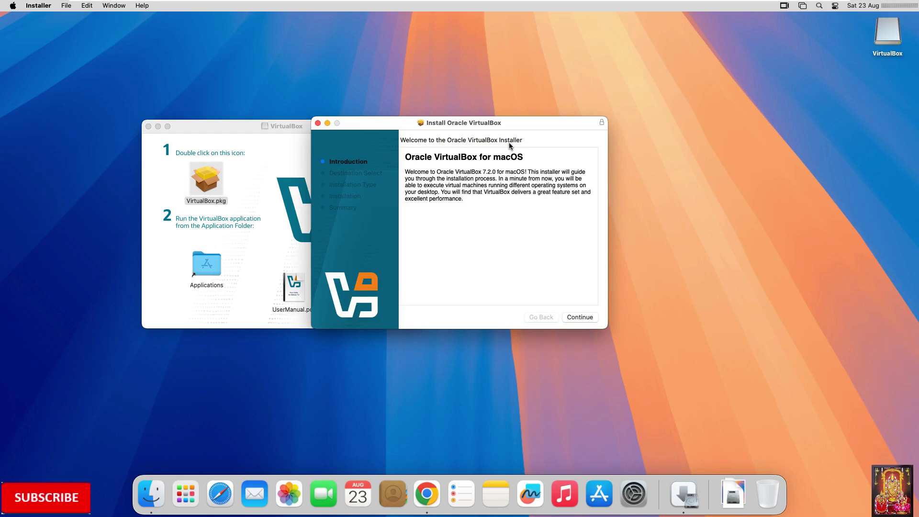
left_click(579, 317)
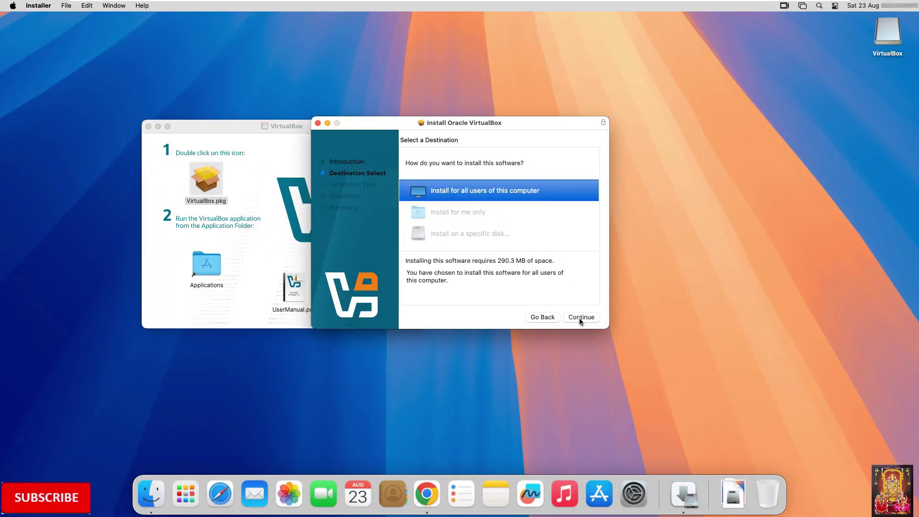
left_click(579, 317)
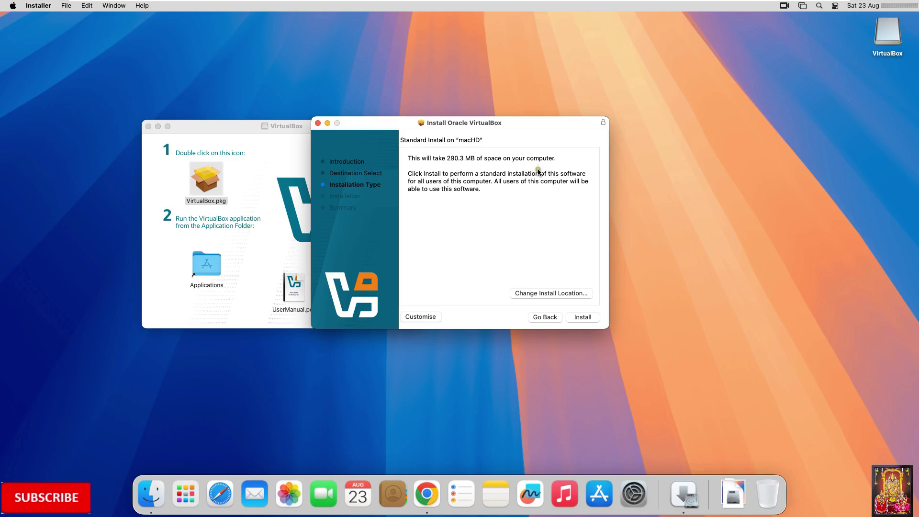
Install VirtualBox, authorising with the admin password, then close the installer
left_click(583, 317)
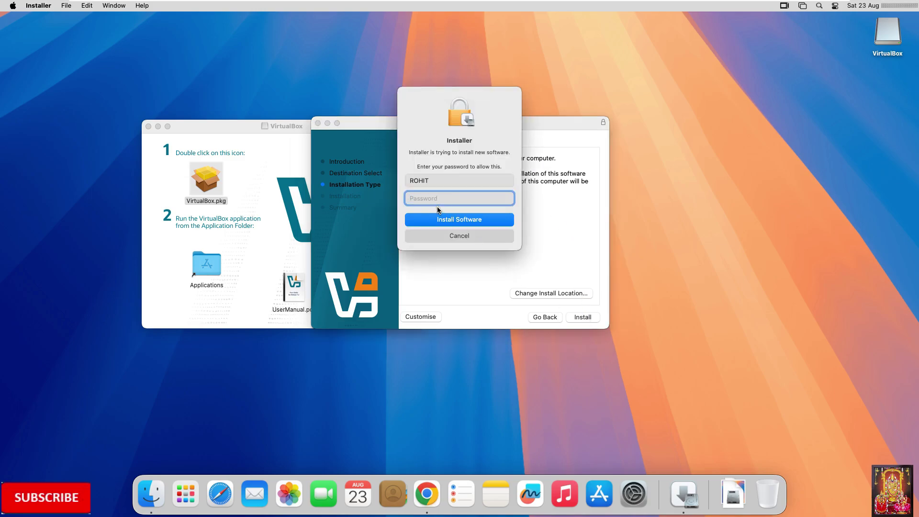
type("*******")
left_click(462, 223)
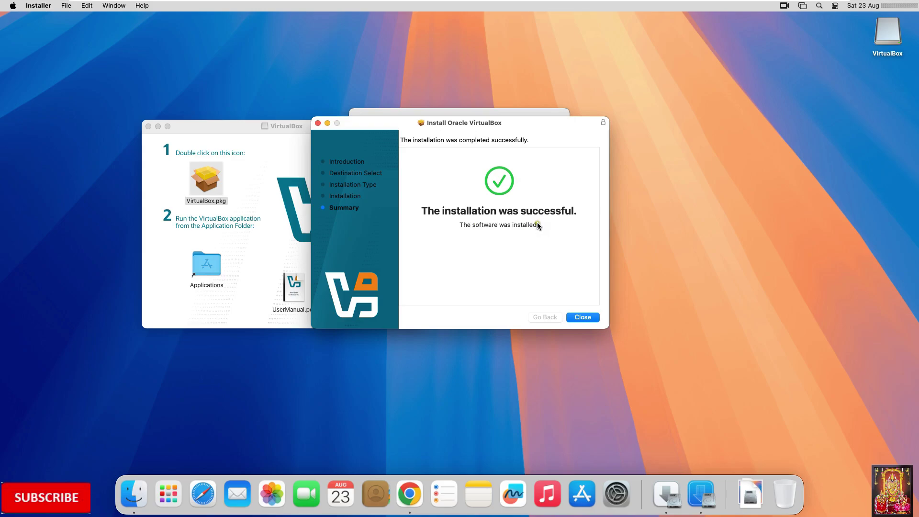
left_click(581, 318)
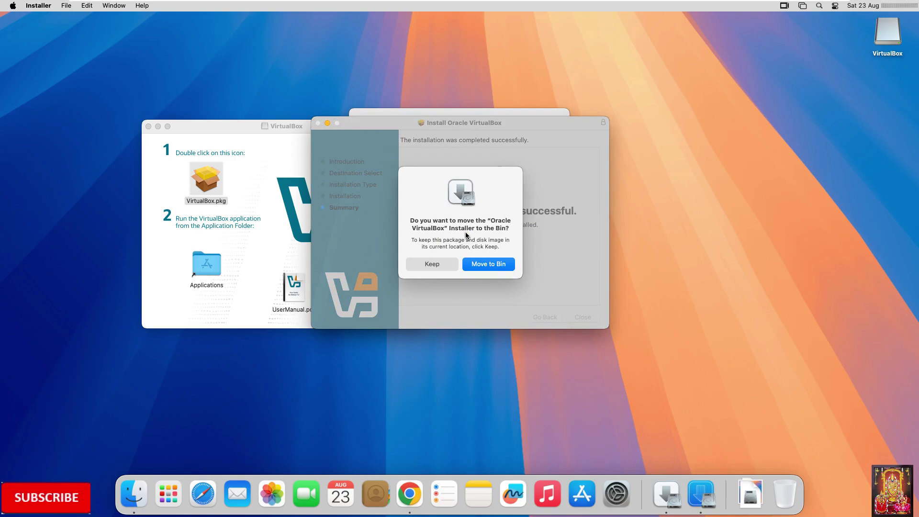
Keep the installer files and cancel the python3 command line developer tools install
left_click(439, 259)
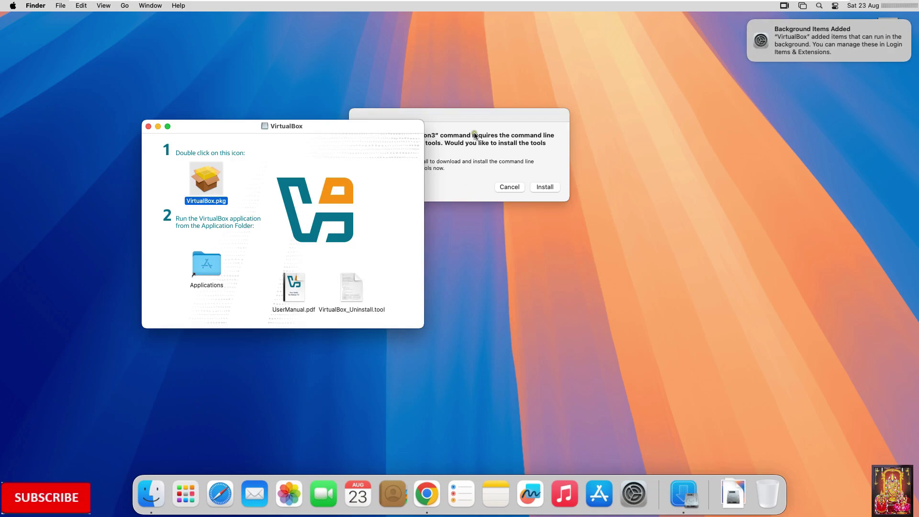
left_click(474, 135)
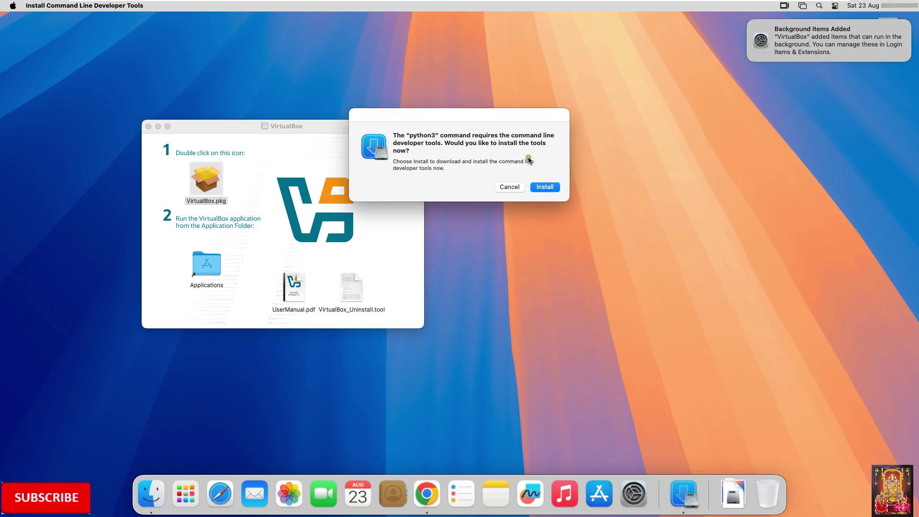
left_click(506, 188)
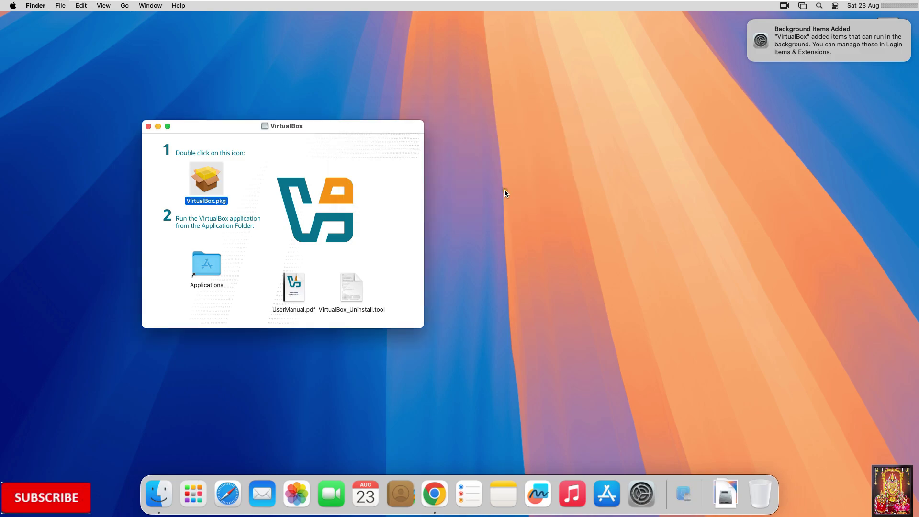
Close the disk image window, launch VirtualBox from Launchpad, then close its Manager window
left_click(148, 127)
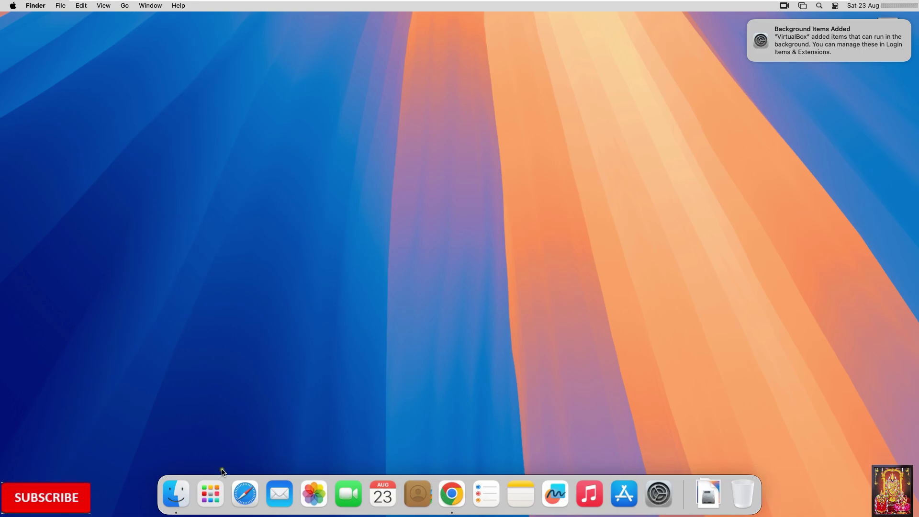
left_click(221, 494)
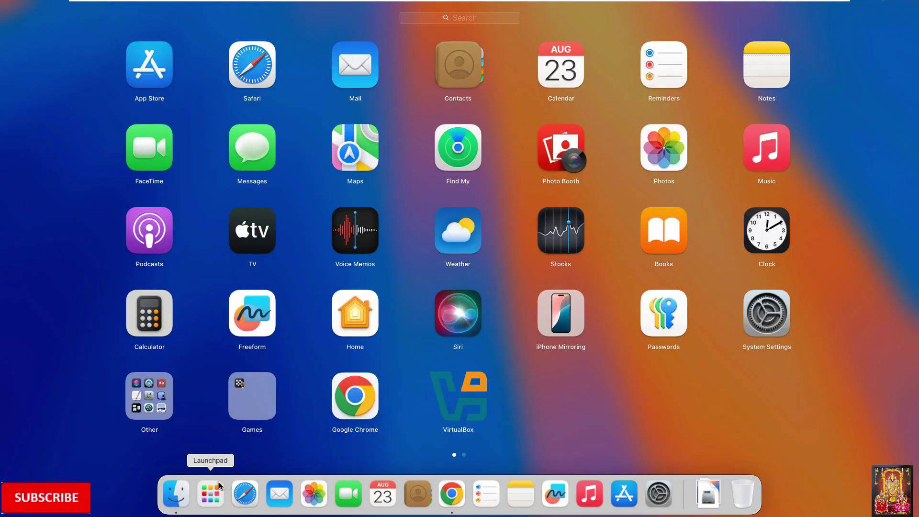
left_click(469, 411)
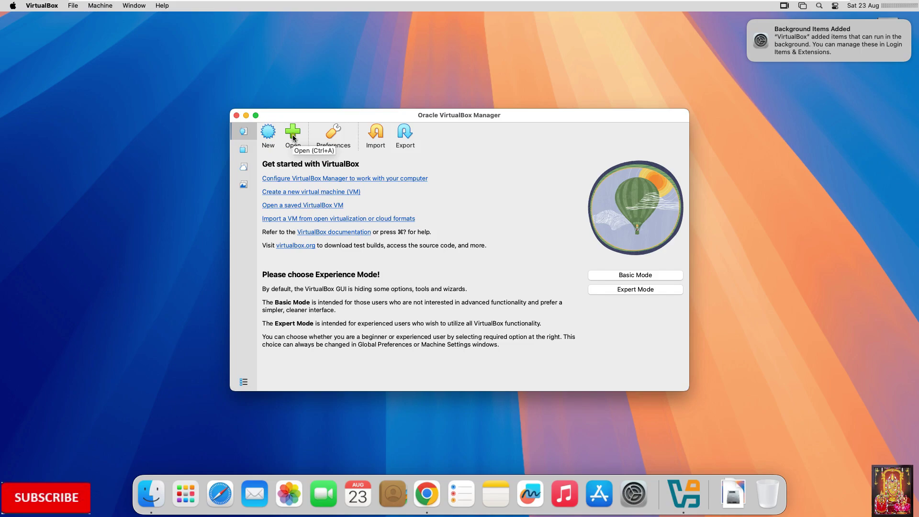
left_click(237, 115)
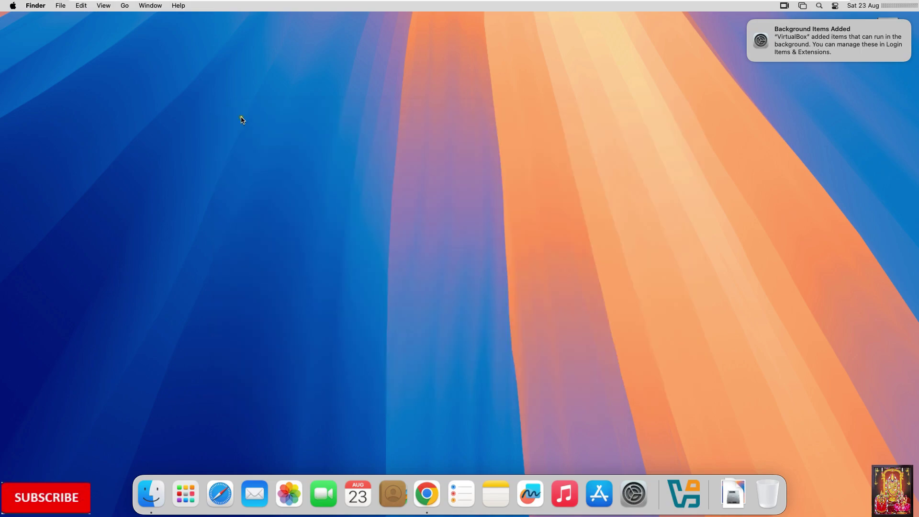